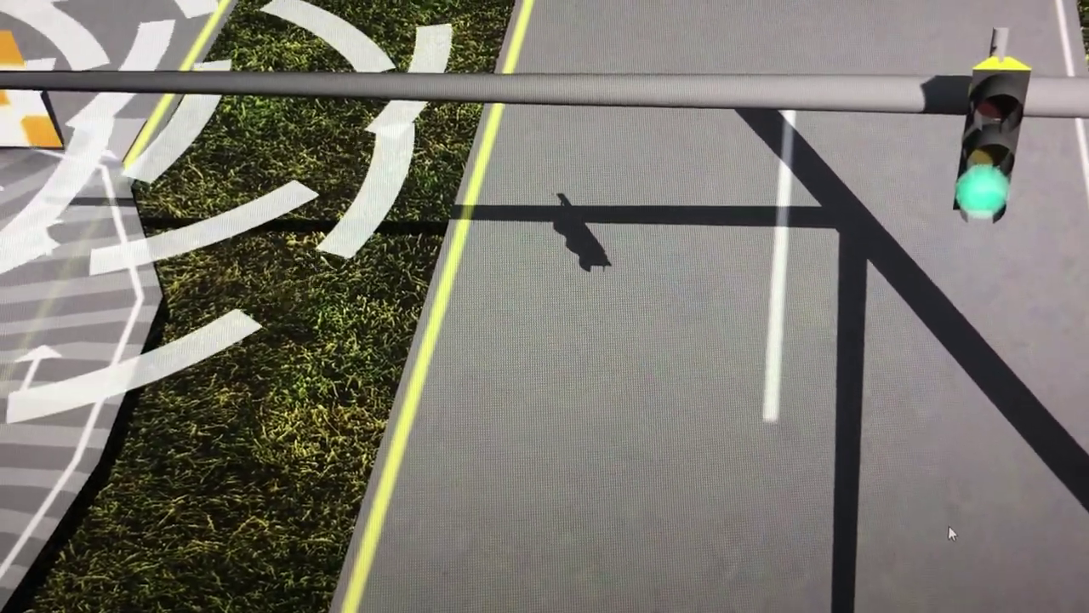
- Set the three-light traffic signal on the intersection's mast arm to route 1 and channel 1, and accept its properties
{"action": "middle_click_drag", "start_coordinate": [585, 384], "coordinate": [661, 253]}
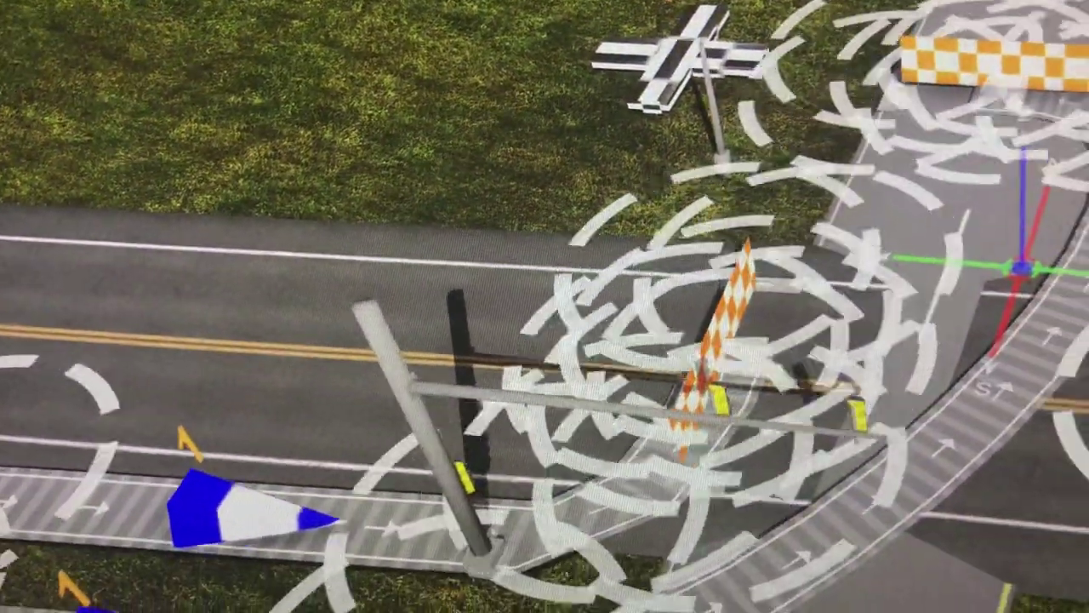
{"action": "left_click", "coordinate": [728, 404]}
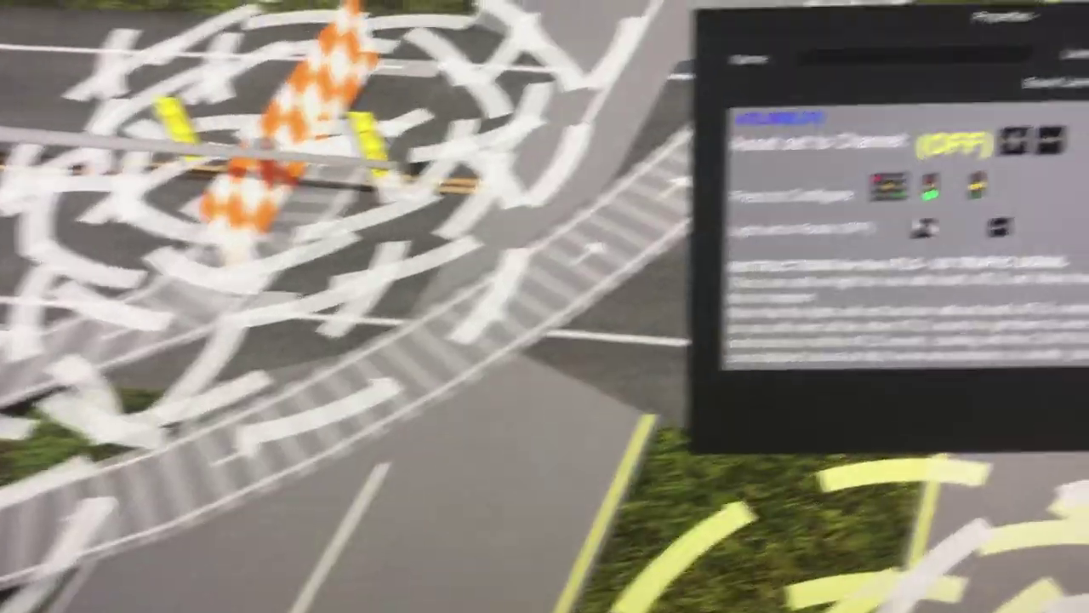
{"action": "left_click", "coordinate": [935, 223]}
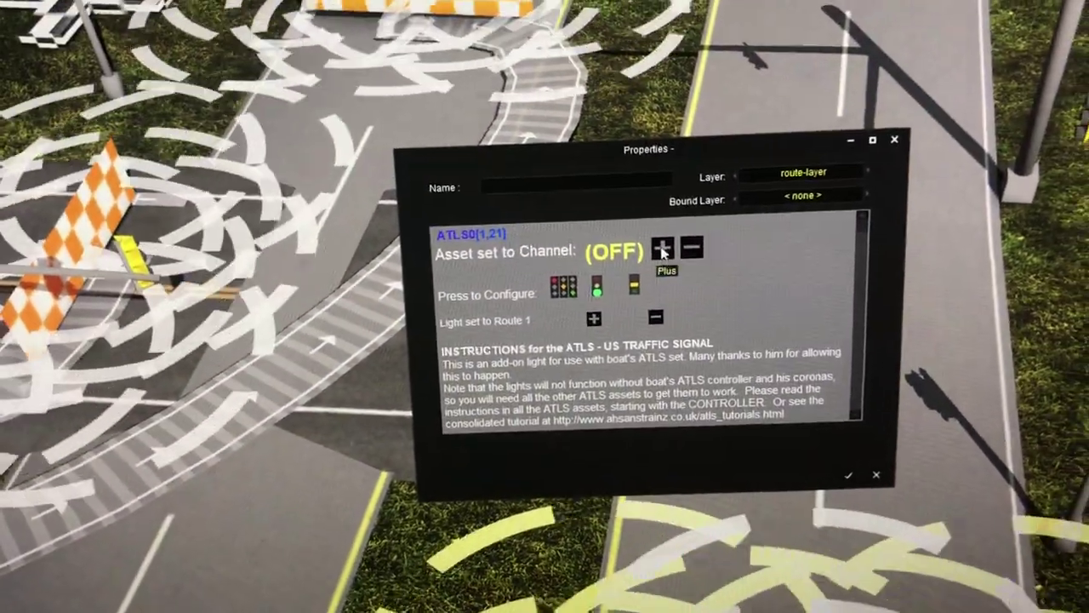
{"action": "left_click", "coordinate": [665, 248]}
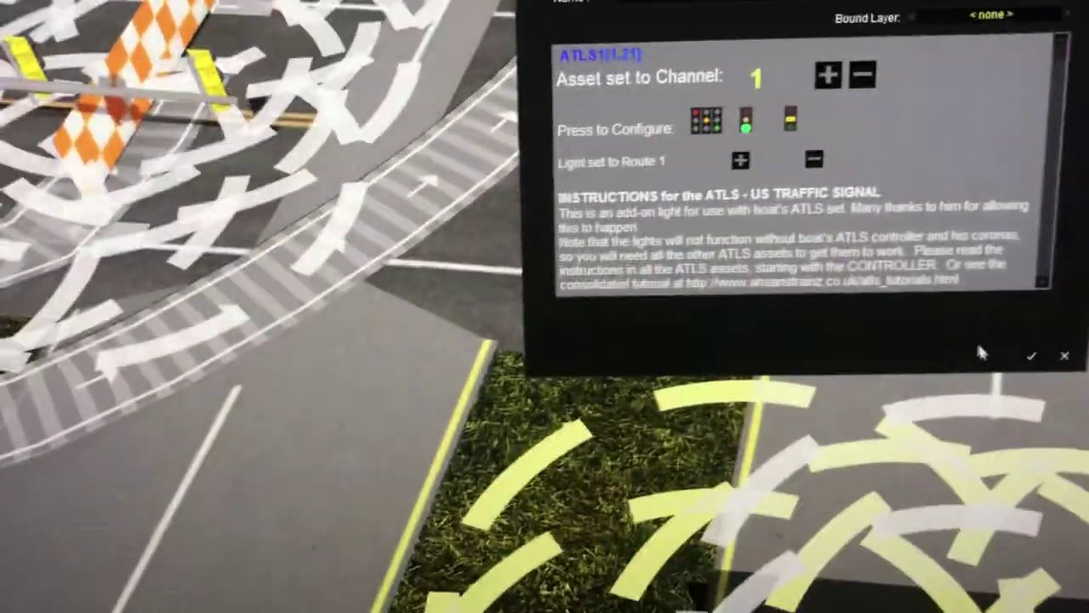
{"action": "left_click", "coordinate": [1028, 356]}
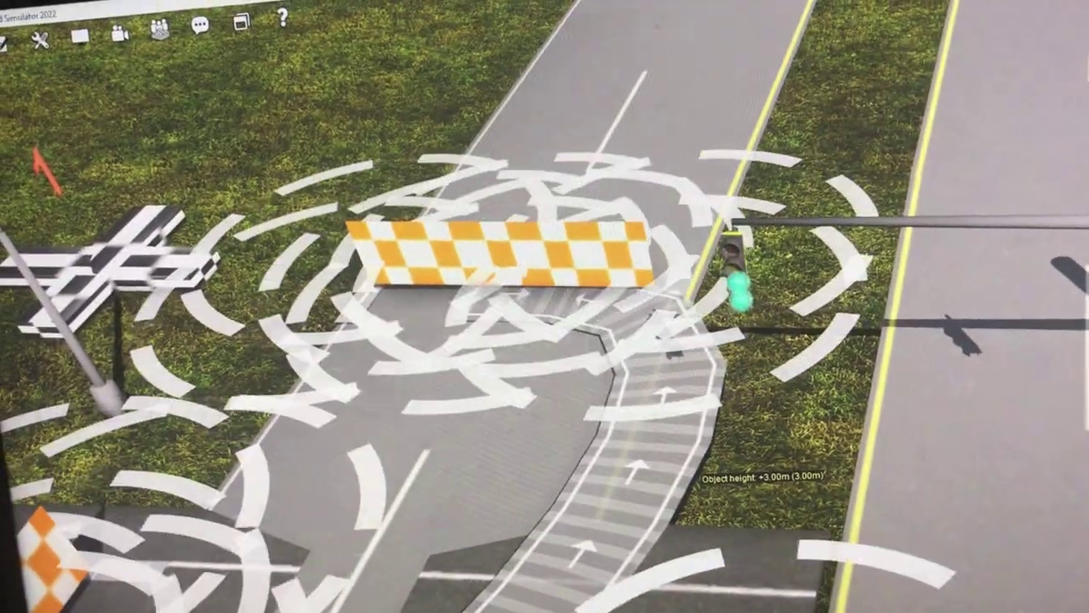
- Raise the four-light signal at the end of the mast arm to a height of 4.00 m
{"action": "key", "text": "Page_Up"}
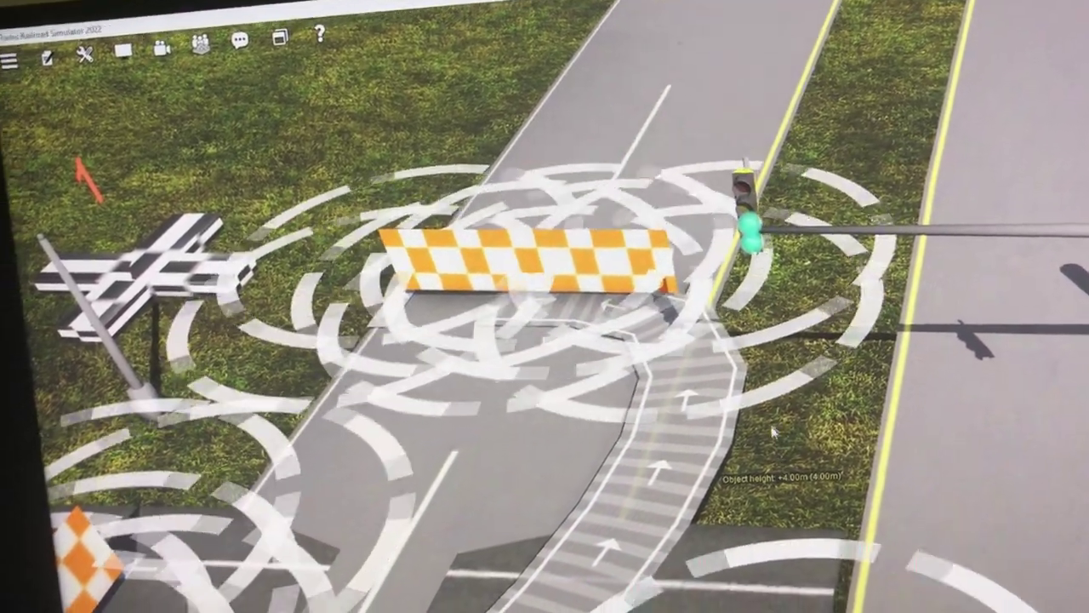
{"action": "scroll", "coordinate": [773, 441], "scroll_direction": "up", "scroll_amount": 3}
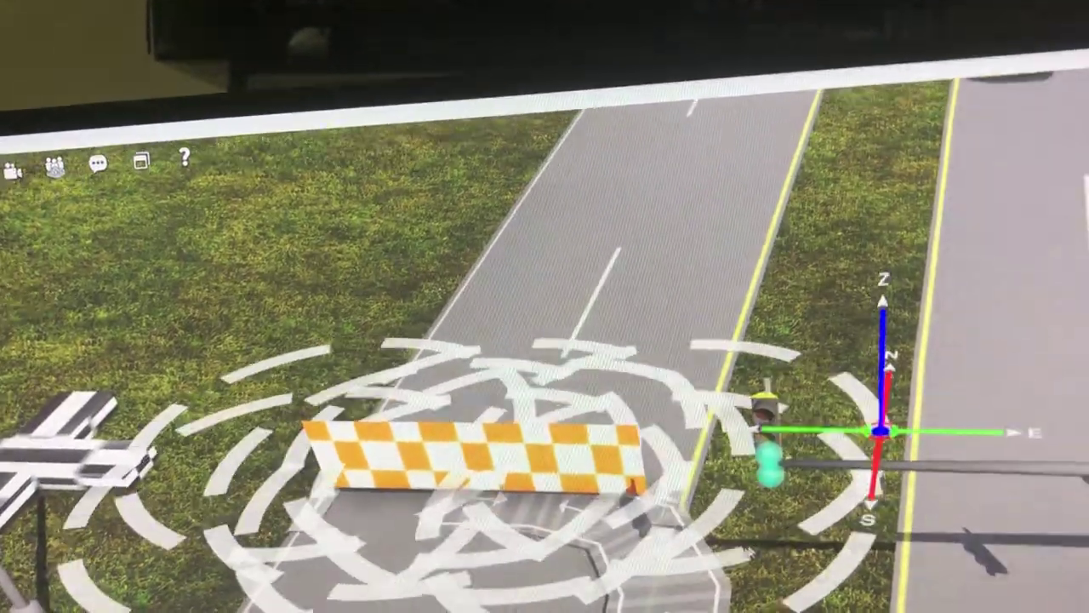
- Configure the mast arm's four-light double green signal with a left-arrow bottom light, with the arrow's red/amber option ticked
{"action": "right_click", "coordinate": [670, 561]}
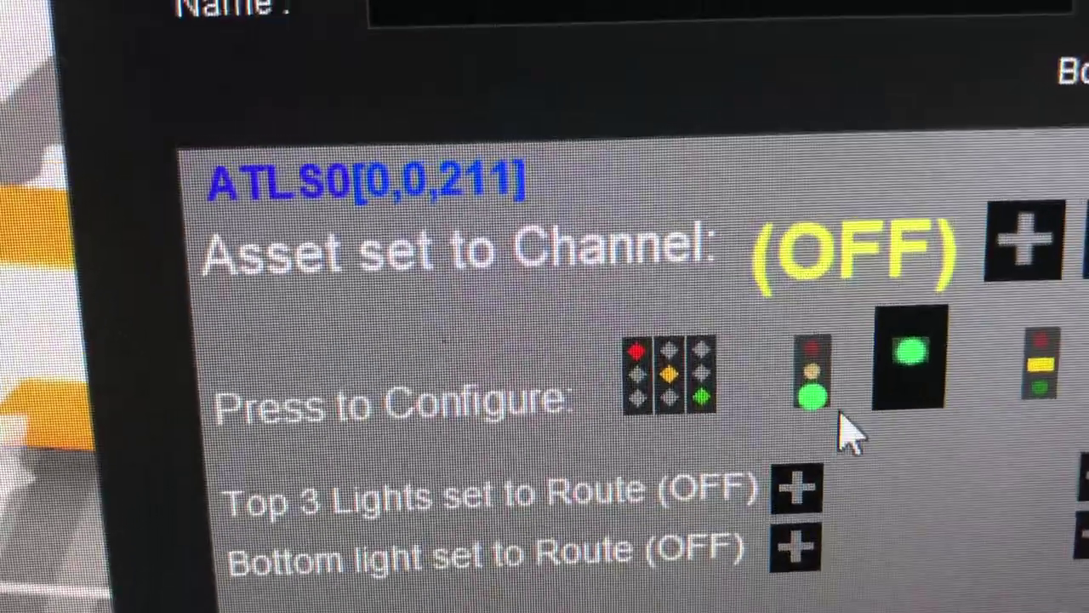
{"action": "left_click", "coordinate": [982, 286]}
{"action": "left_click", "coordinate": [894, 306]}
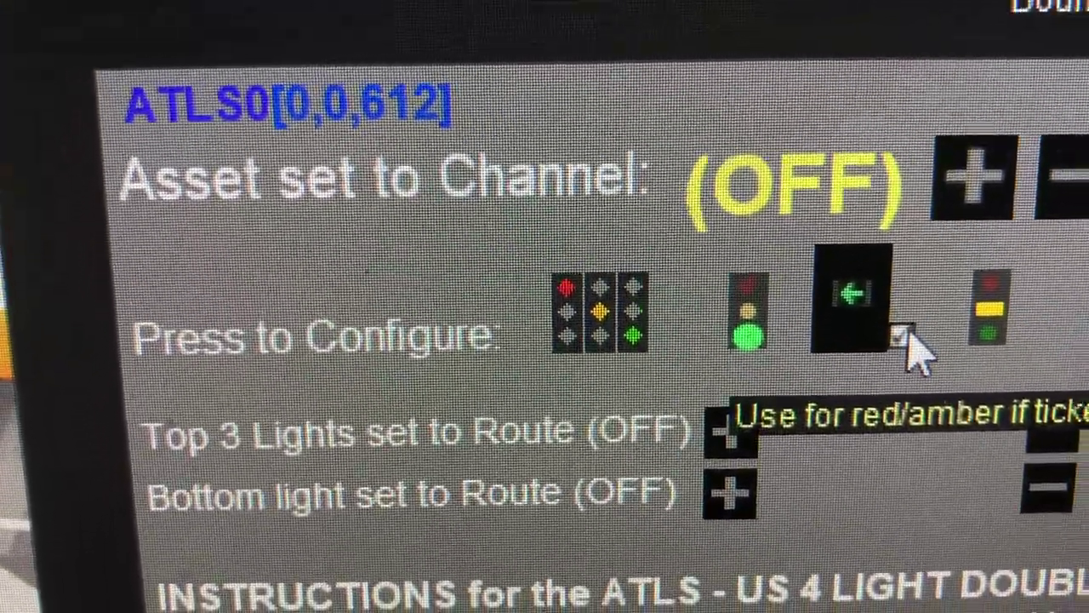
{"action": "left_click", "coordinate": [804, 353]}
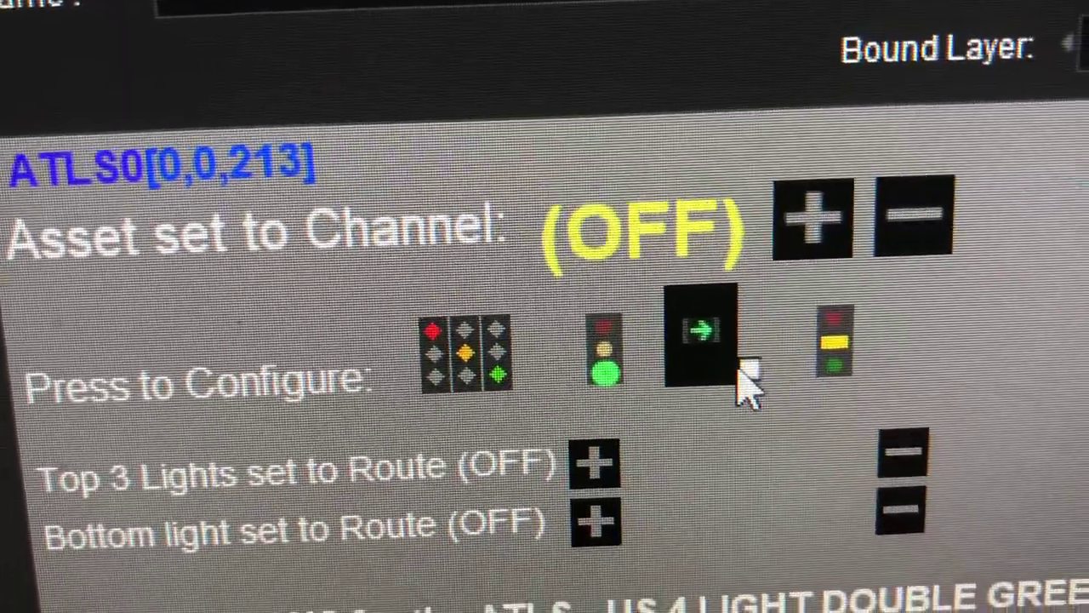
{"action": "left_click", "coordinate": [826, 351]}
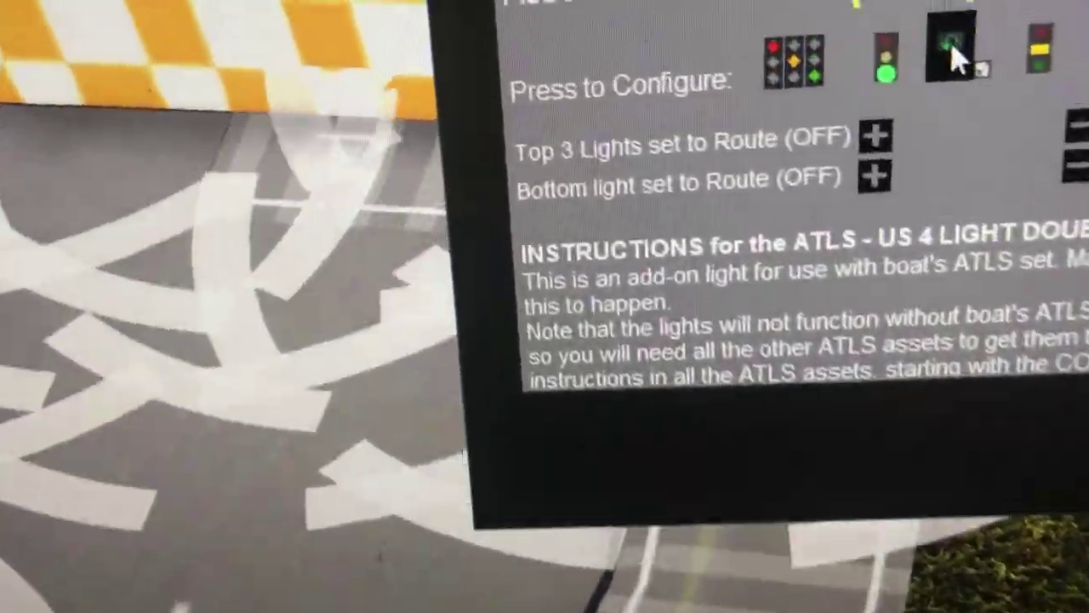
{"action": "left_click", "coordinate": [952, 44]}
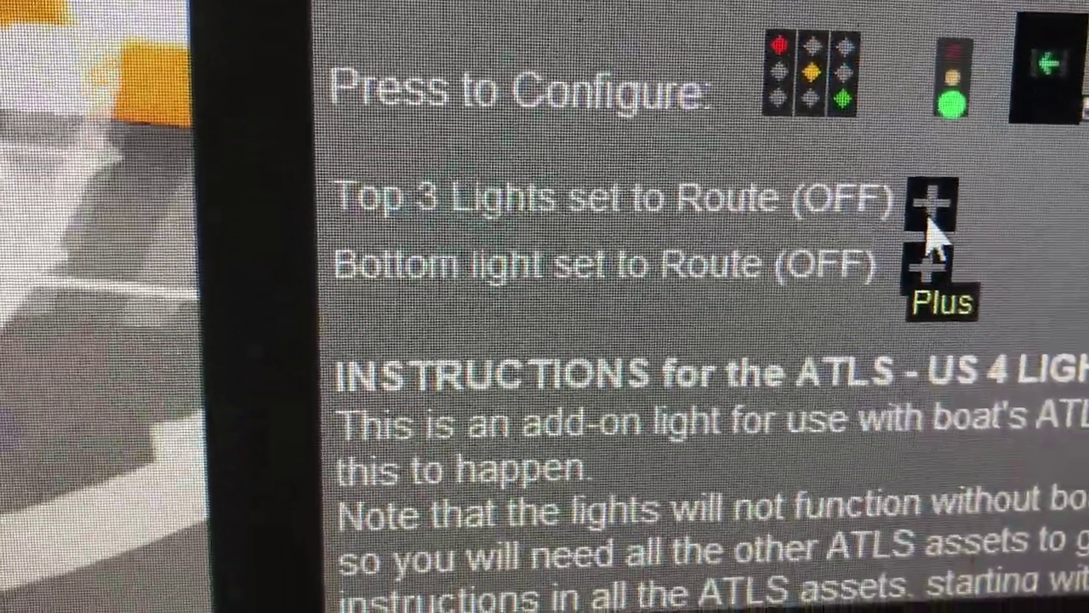
- Assign the signal's top three lights to route 1, its bottom light to route 2 and the asset to channel 1
{"action": "left_click", "coordinate": [870, 242]}
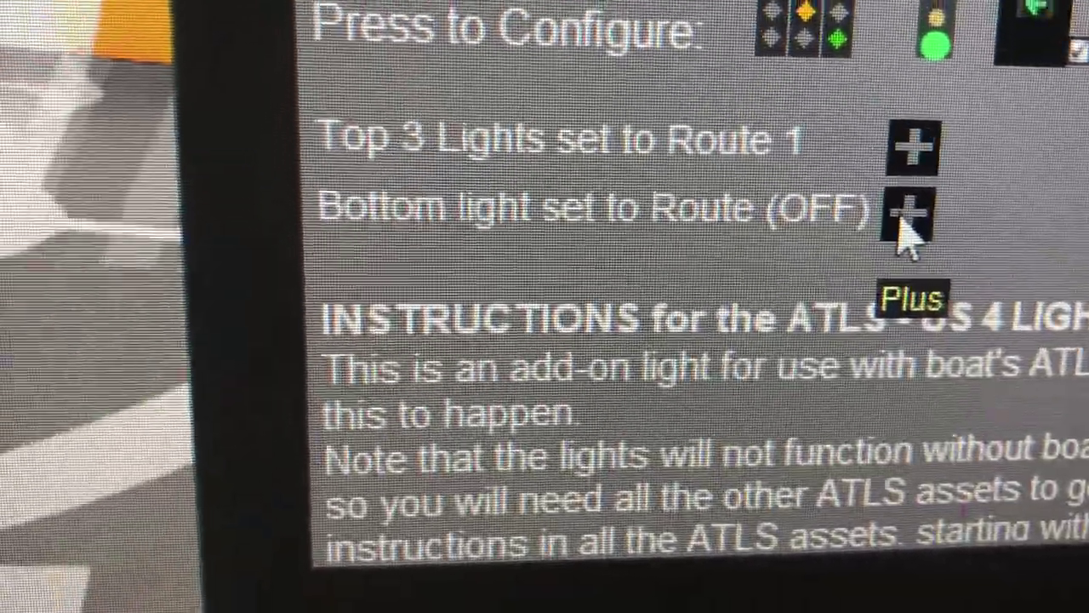
{"action": "left_click", "coordinate": [987, 237]}
{"action": "left_click", "coordinate": [987, 237]}
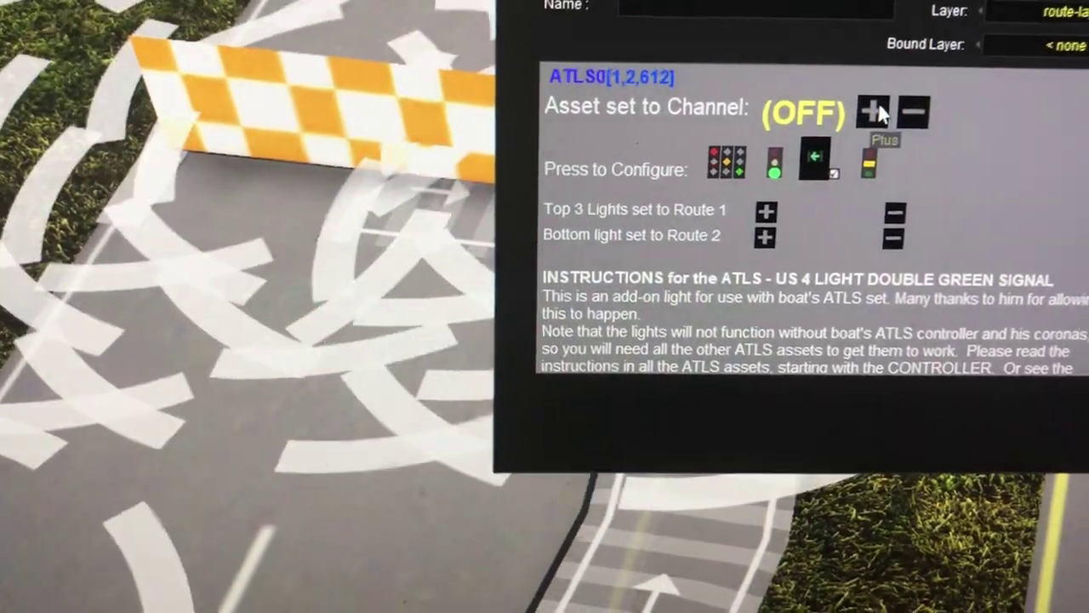
{"action": "left_click", "coordinate": [833, 129]}
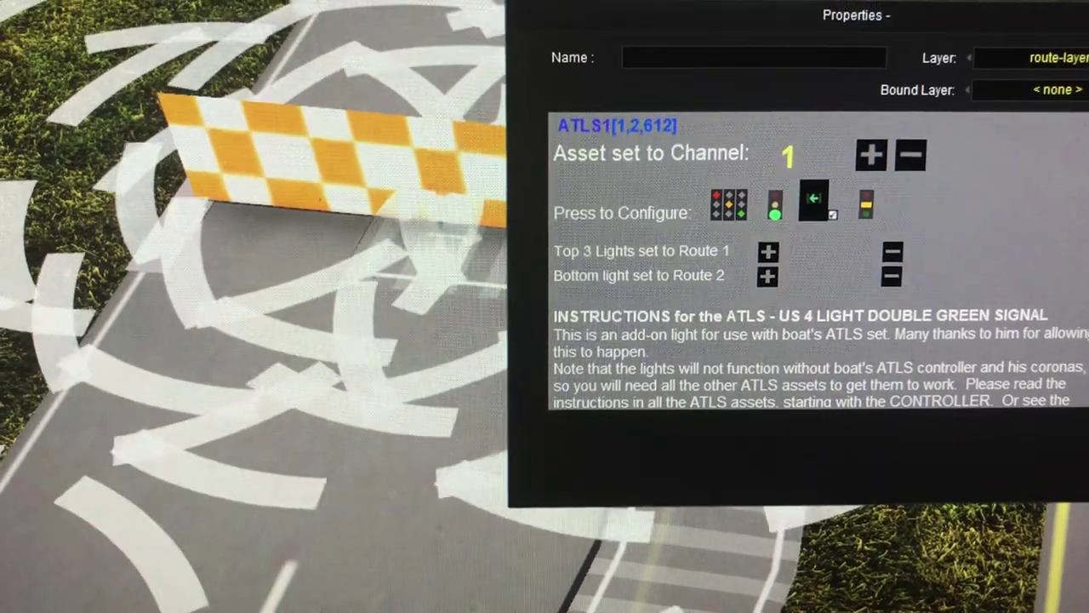
{"action": "left_click", "coordinate": [1026, 501]}
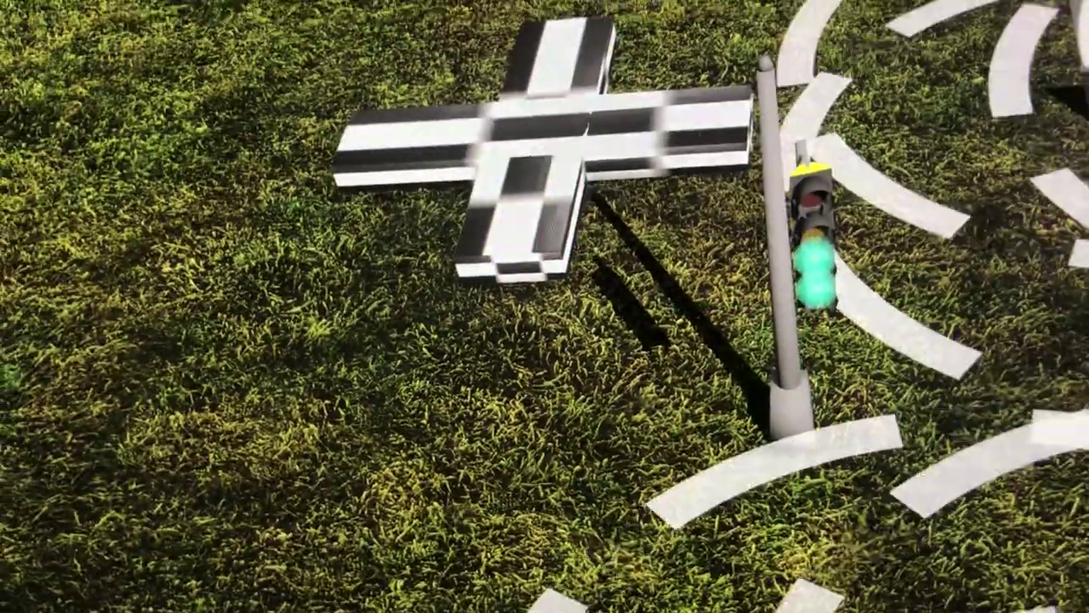
- Give the four-light signal on the pole beside the checkered cross a left-arrow bottom light and set it to channel 1
{"action": "left_click", "coordinate": [895, 240]}
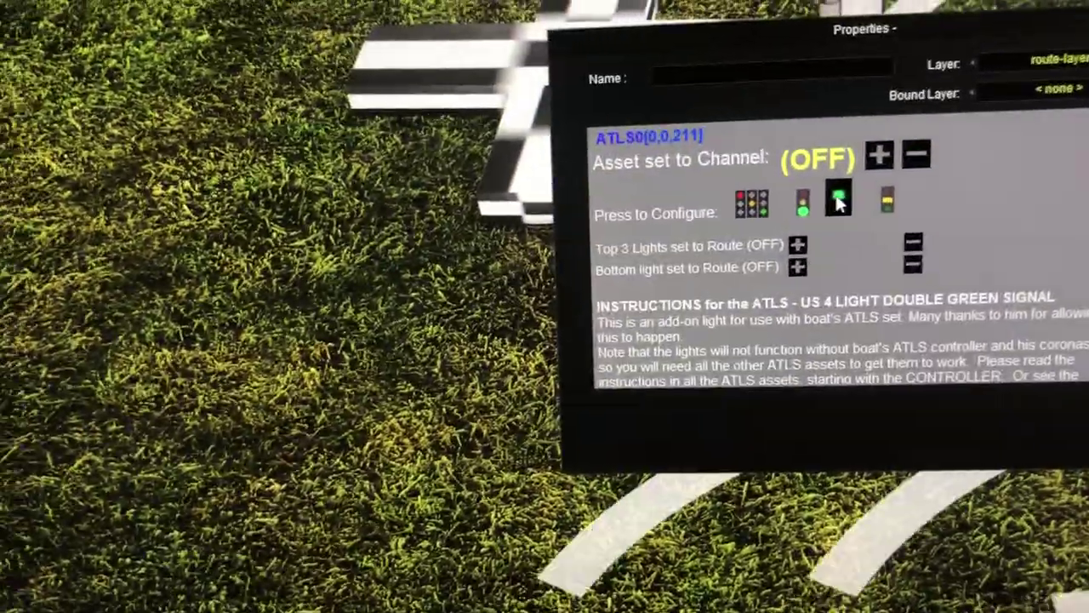
{"action": "left_click", "coordinate": [841, 199]}
{"action": "left_click", "coordinate": [905, 167]}
- Assign this pole signal's top three lights to route 1 and its bottom light to route 2, and close its properties
{"action": "left_click", "coordinate": [818, 251]}
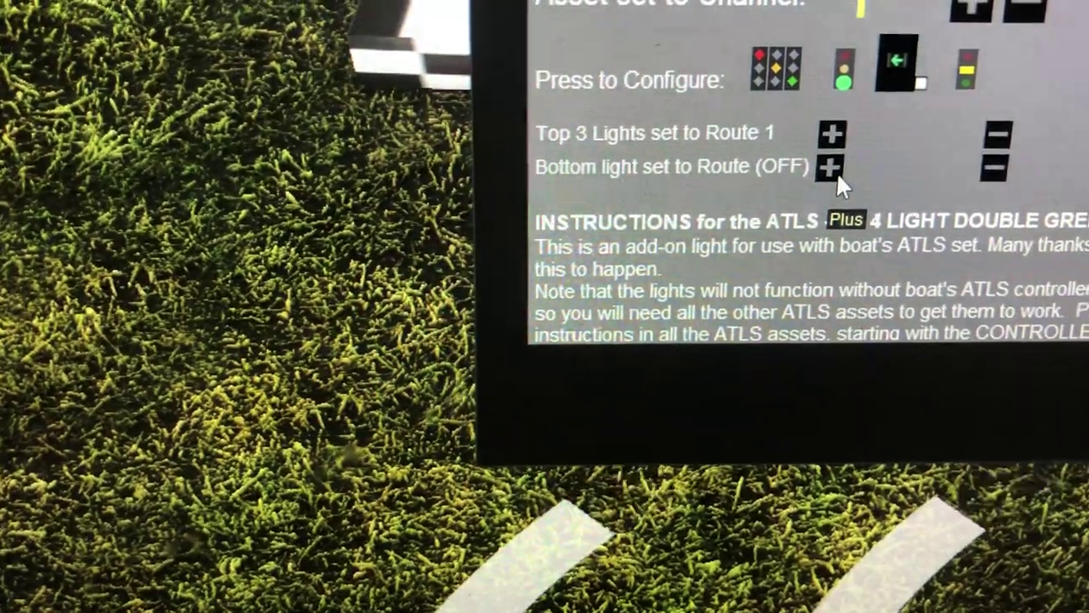
{"action": "left_click", "coordinate": [800, 159]}
{"action": "left_click", "coordinate": [800, 160]}
{"action": "key", "text": "Escape"}
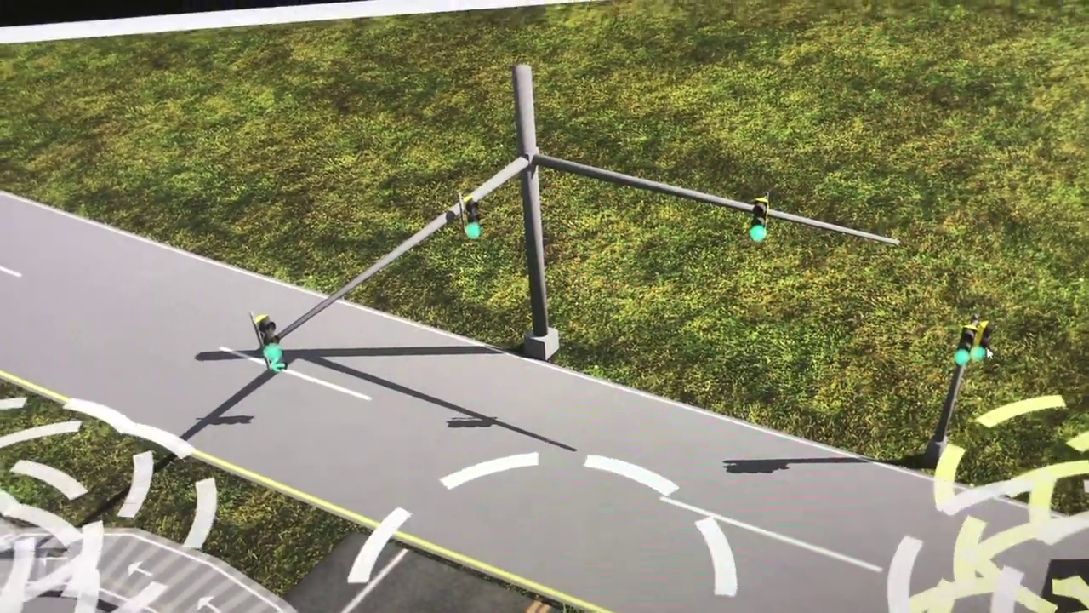
- Set the three-light signals on the short roadside pole to channel 1 and route 1, and close their properties
{"action": "left_click", "coordinate": [890, 473]}
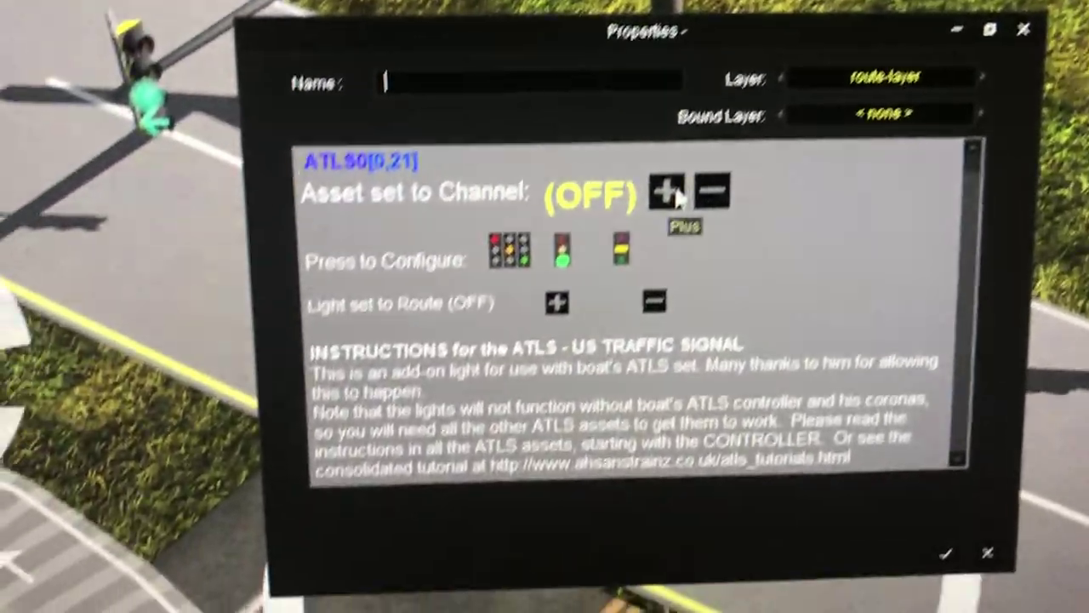
{"action": "left_click", "coordinate": [675, 194]}
{"action": "left_click", "coordinate": [757, 181]}
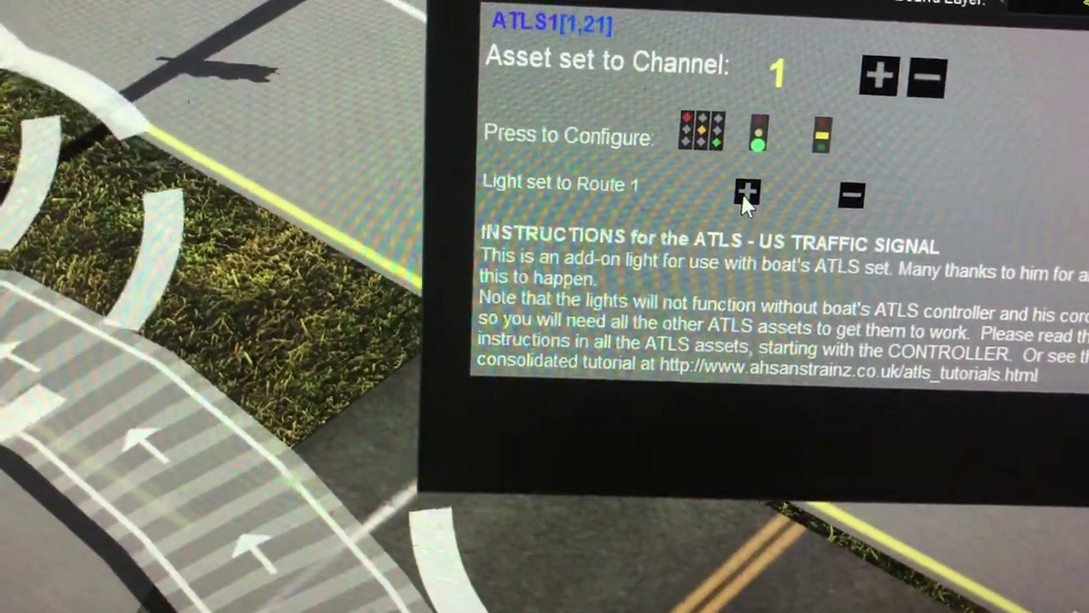
{"action": "left_click", "coordinate": [758, 180]}
{"action": "left_click", "coordinate": [862, 184]}
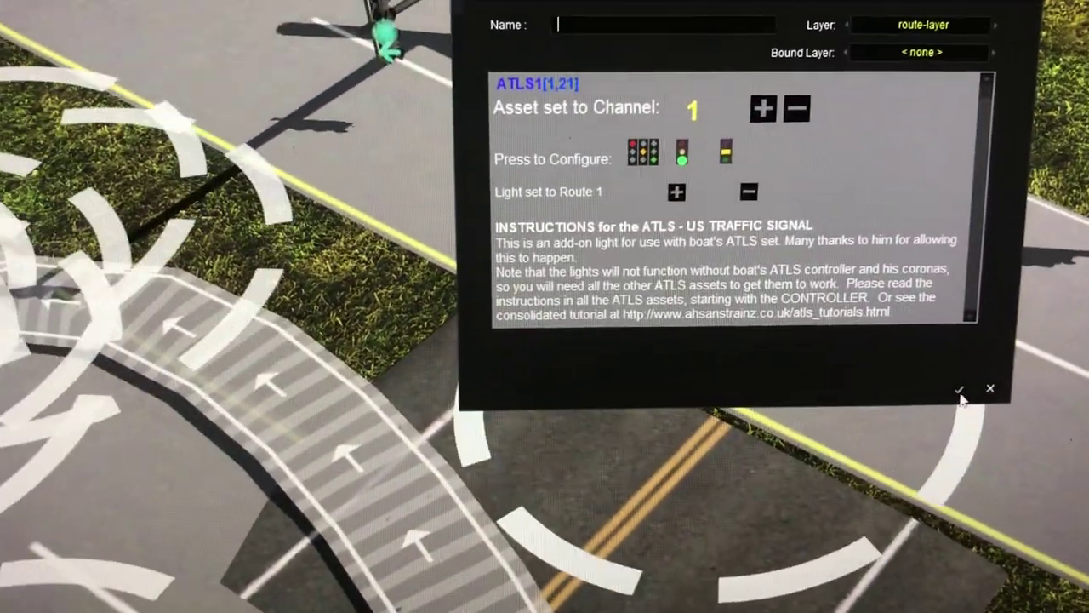
{"action": "left_click", "coordinate": [917, 391]}
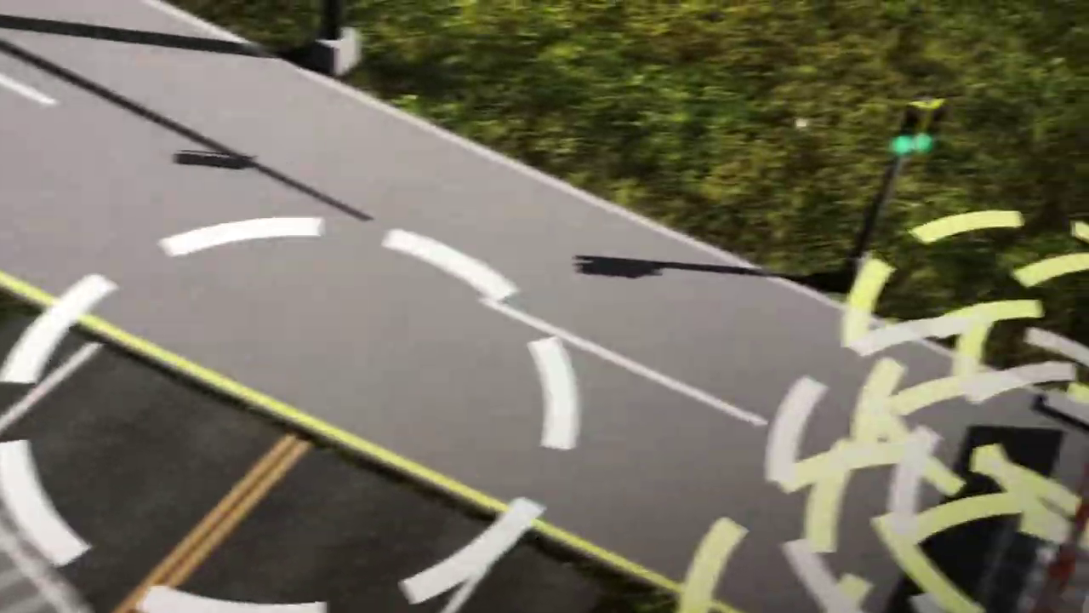
{"action": "left_click", "coordinate": [969, 255]}
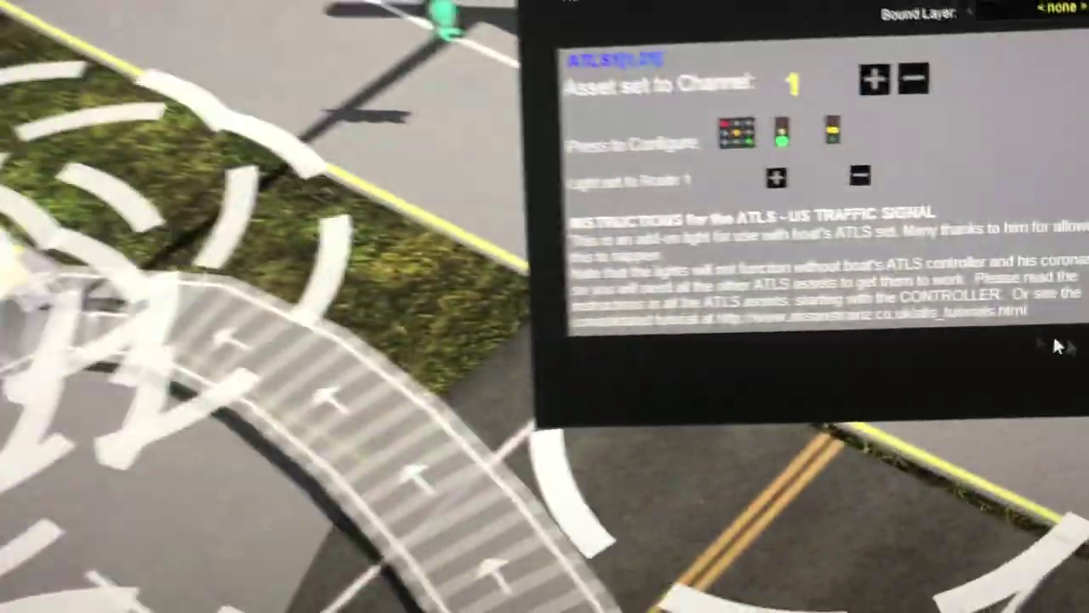
{"action": "left_click", "coordinate": [451, 529]}
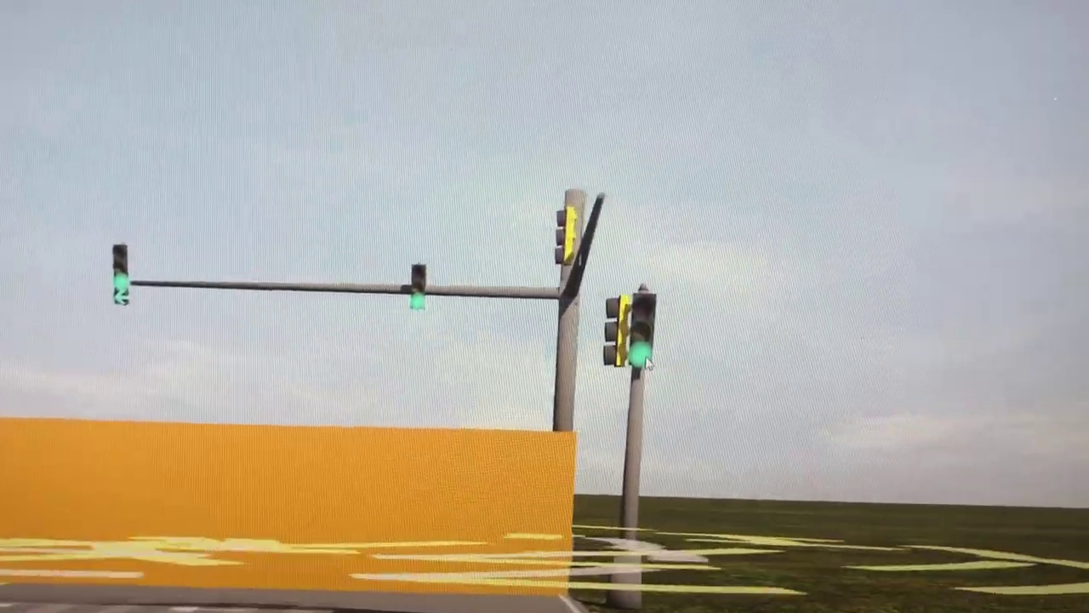
- Raise the yellow-backed traffic signal attached to the large pole beside the red barrier
{"action": "middle_click_drag", "start_coordinate": [654, 395], "coordinate": [618, 233]}
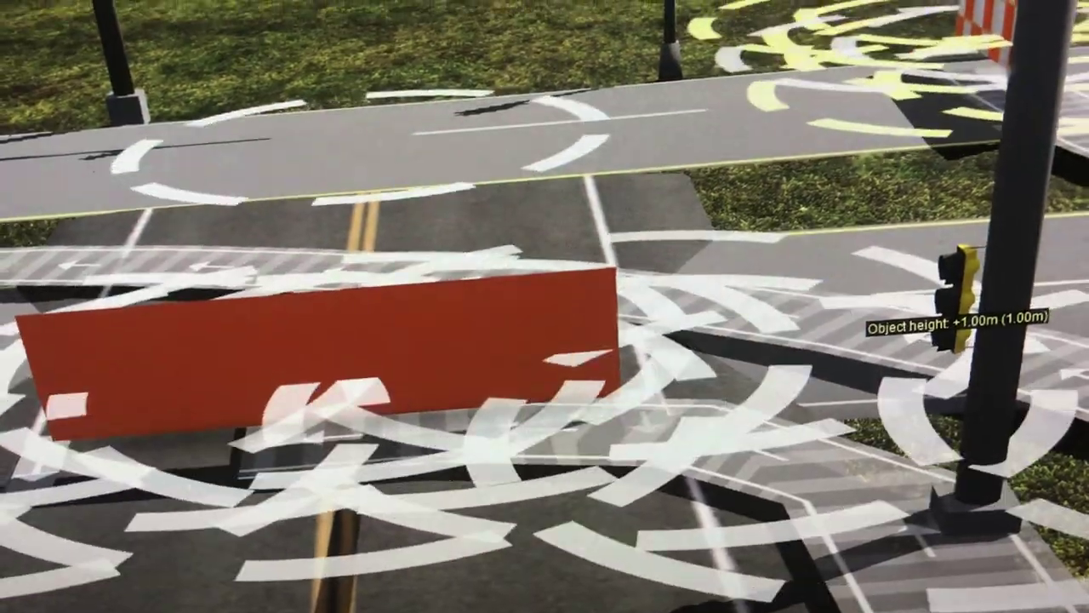
{"action": "key", "text": "Page_Up"}
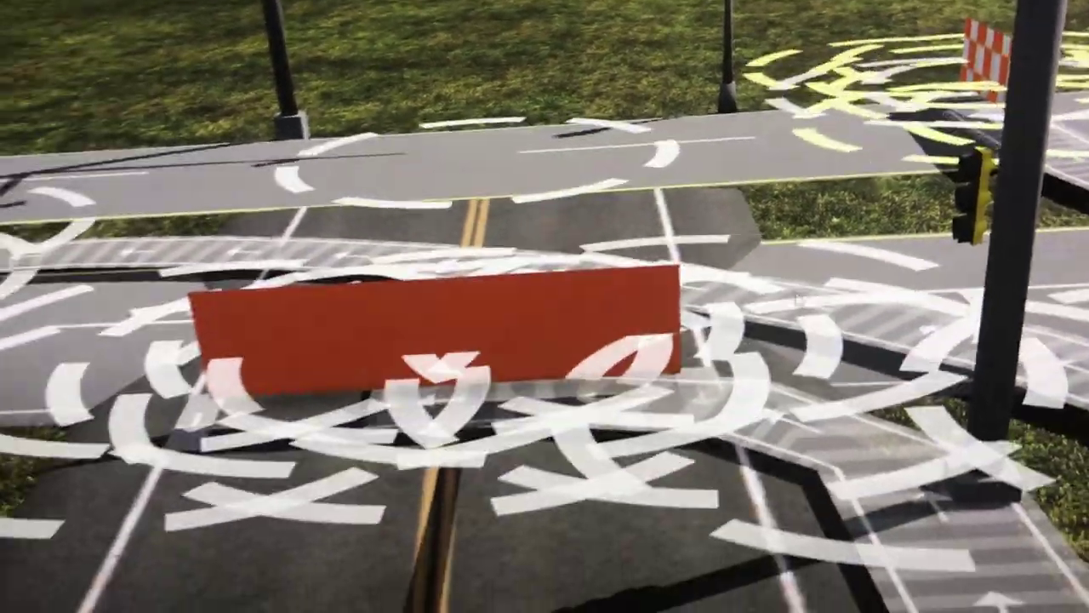
{"action": "middle_click_drag", "start_coordinate": [958, 376], "coordinate": [823, 310]}
{"action": "scroll", "coordinate": [774, 223], "scroll_direction": "up", "scroll_amount": 3}
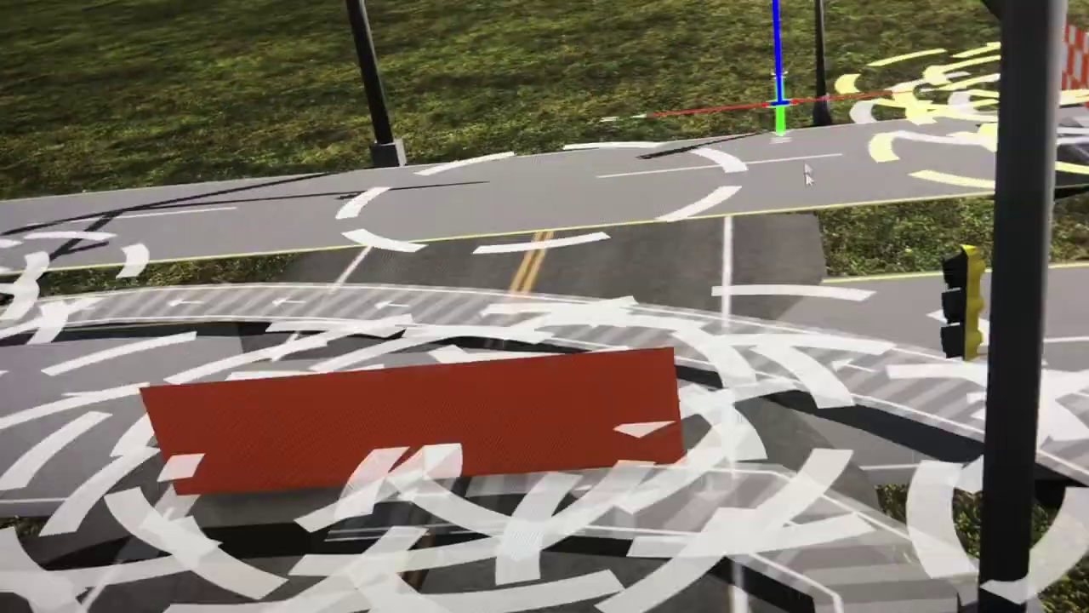
{"action": "scroll", "coordinate": [805, 516], "scroll_direction": "down", "scroll_amount": 2}
{"action": "scroll", "coordinate": [545, 306], "scroll_direction": "down", "scroll_amount": 2}
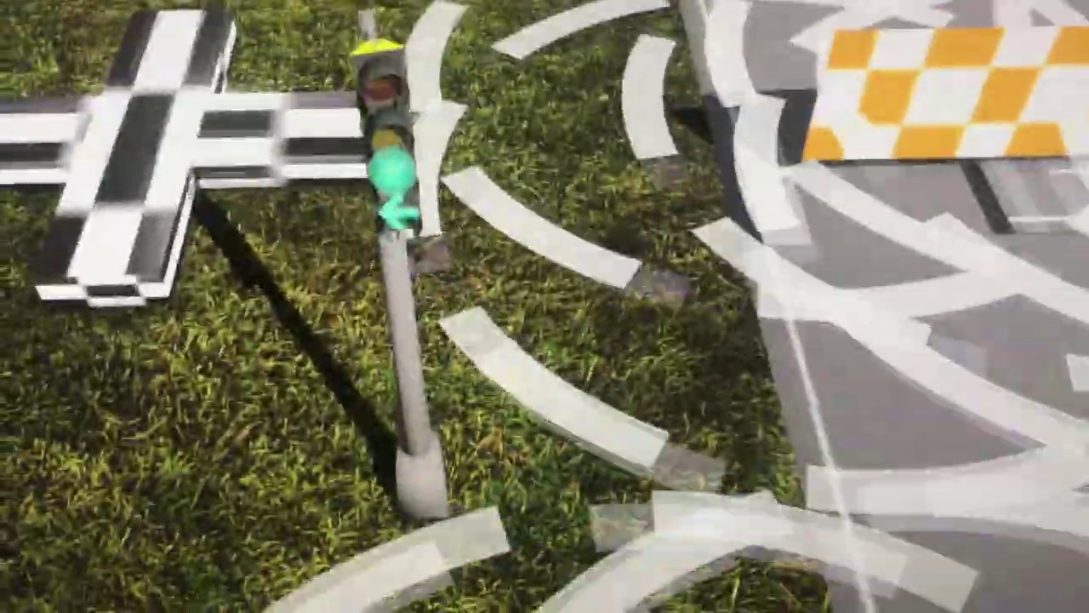
- Move the orange bracket-mounted signal toward the pole beside the checkered cross and rotate it into alignment
{"action": "right_click", "coordinate": [532, 284]}
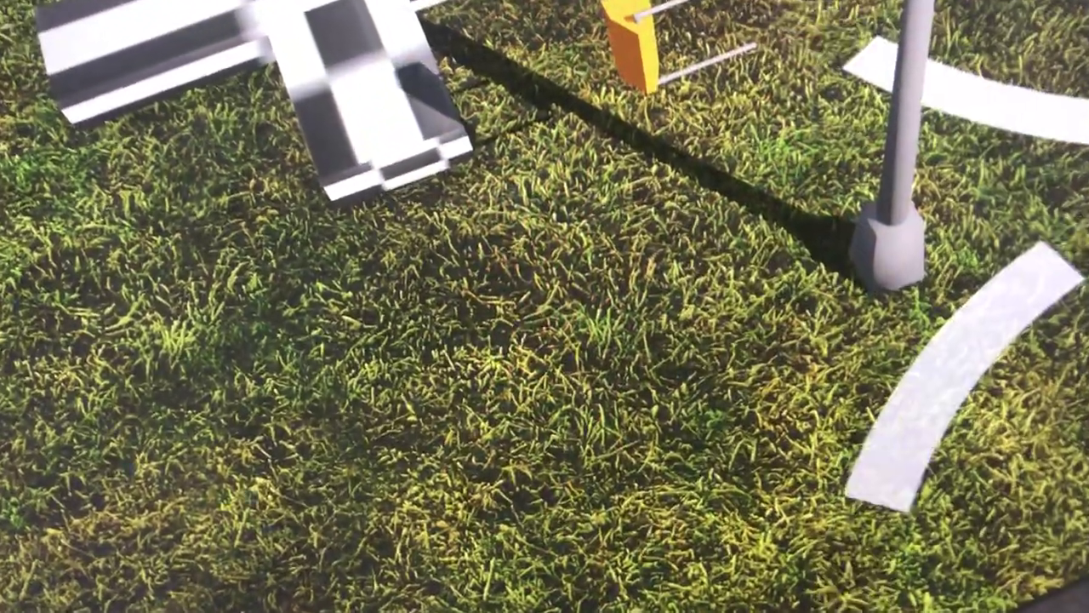
{"action": "left_click_drag", "start_coordinate": [943, 92], "coordinate": [1049, 201]}
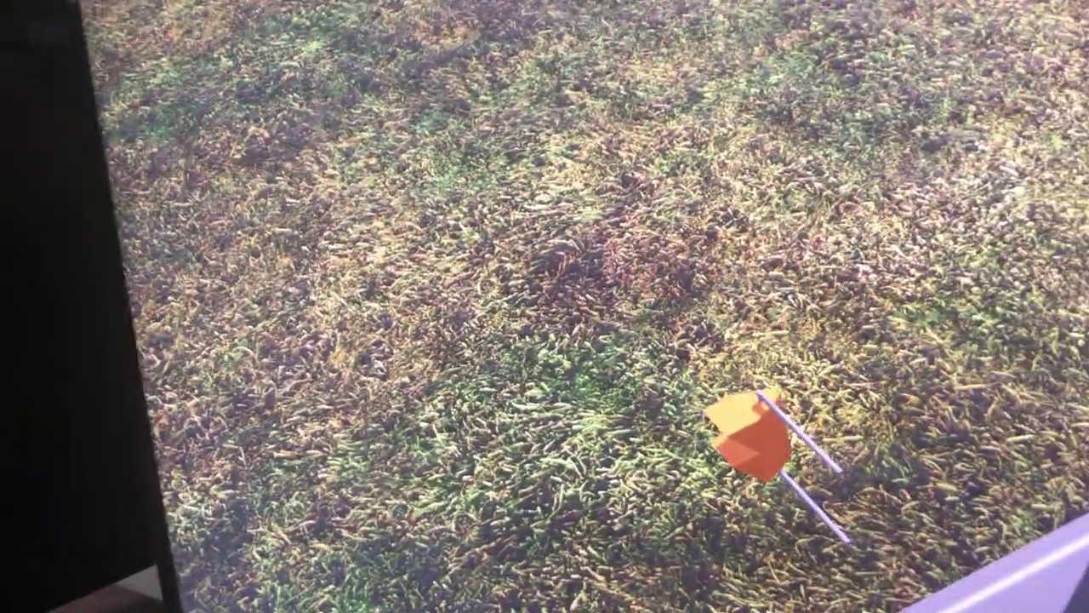
{"action": "key", "text": "r"}
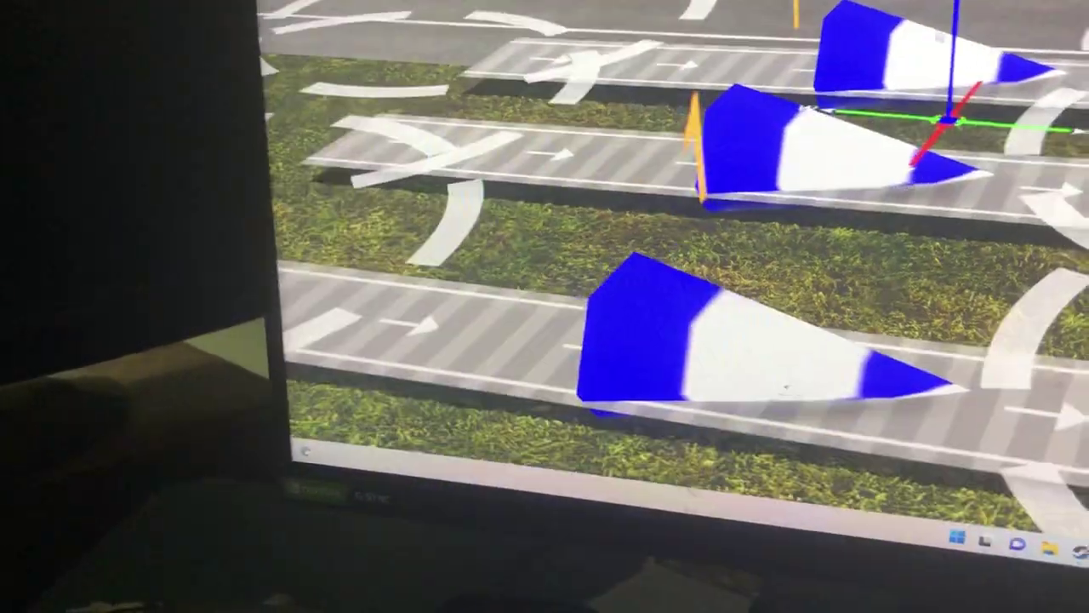
{"action": "left_click", "coordinate": [201, 186]}
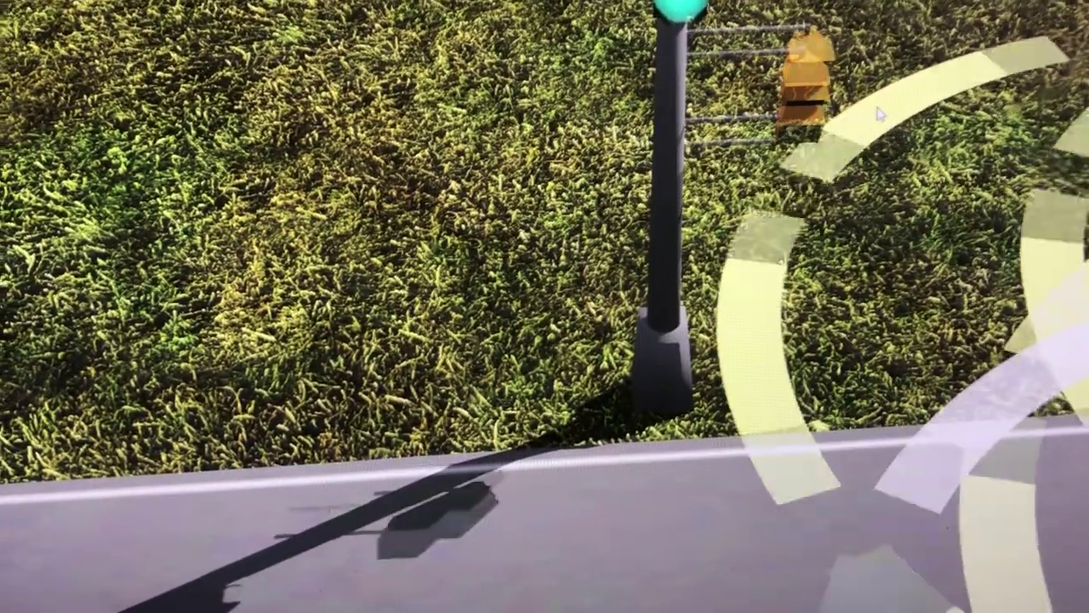
{"action": "scroll", "coordinate": [879, 173], "scroll_direction": "down", "scroll_amount": 3}
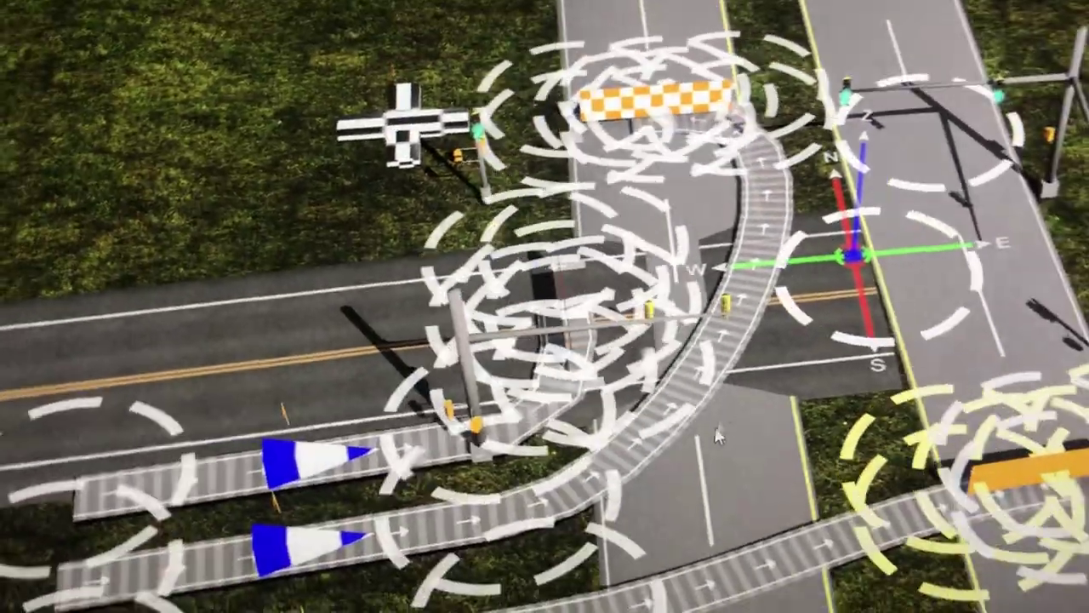
{"action": "right_click", "coordinate": [715, 424]}
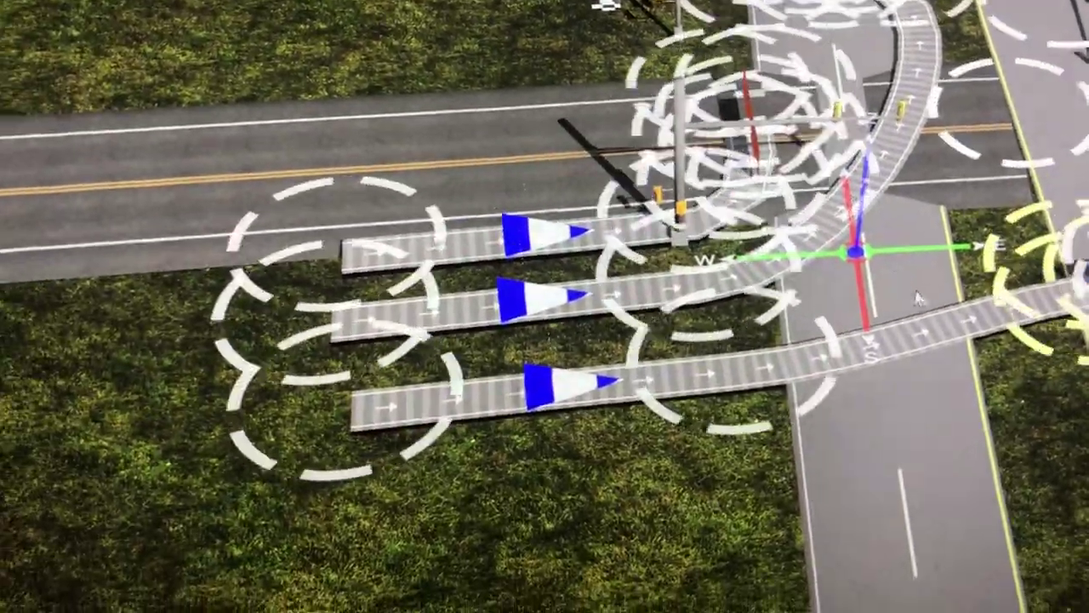